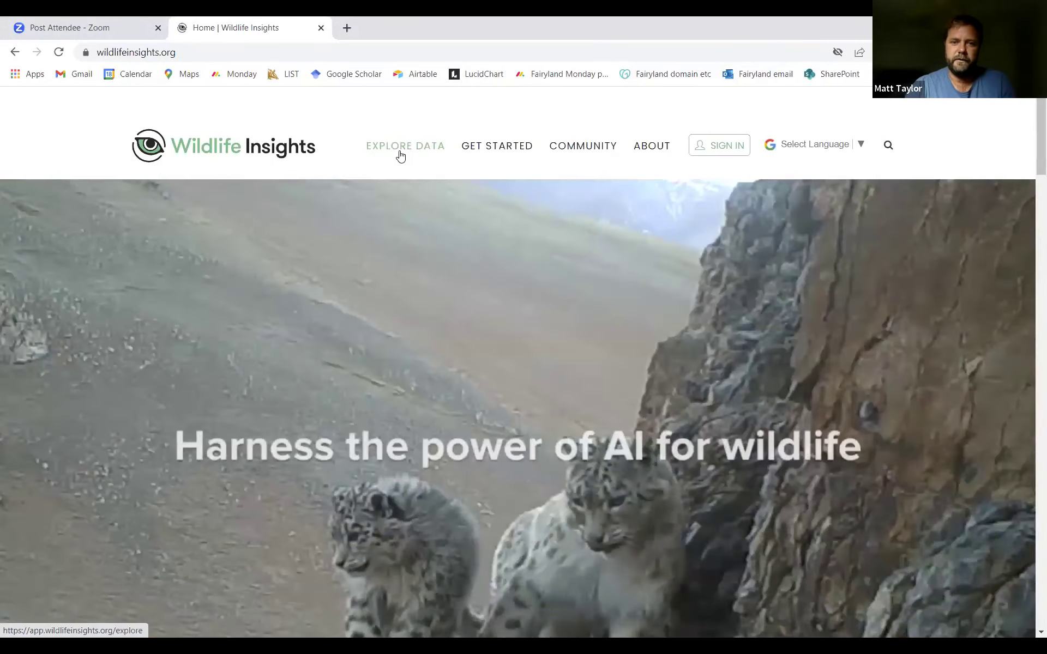
- Open the Explore Data camera-trap map and bring southern Australia into view
click(400, 156)
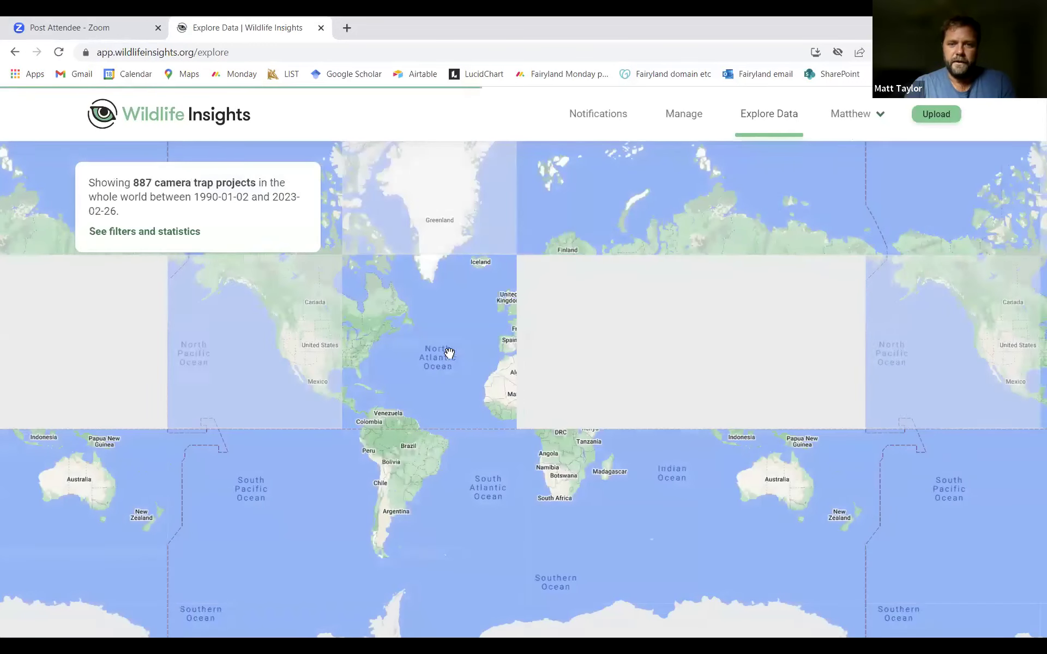
mouse_move(805, 507)
drag(805, 507, 742, 428)
scroll(735, 422, up, 2)
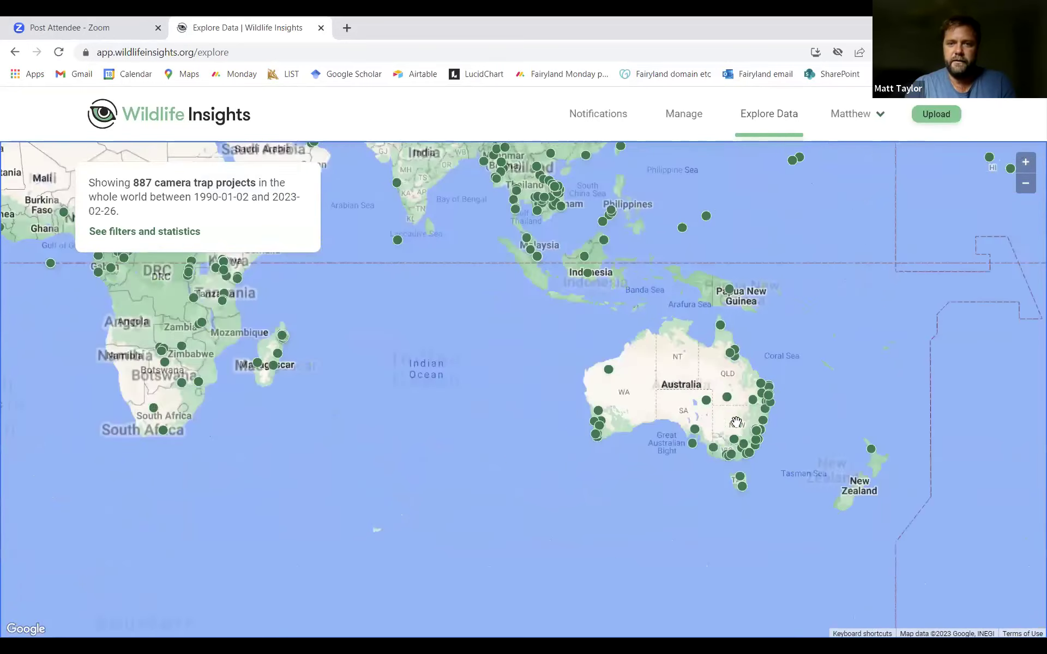
scroll(630, 439, up, 1)
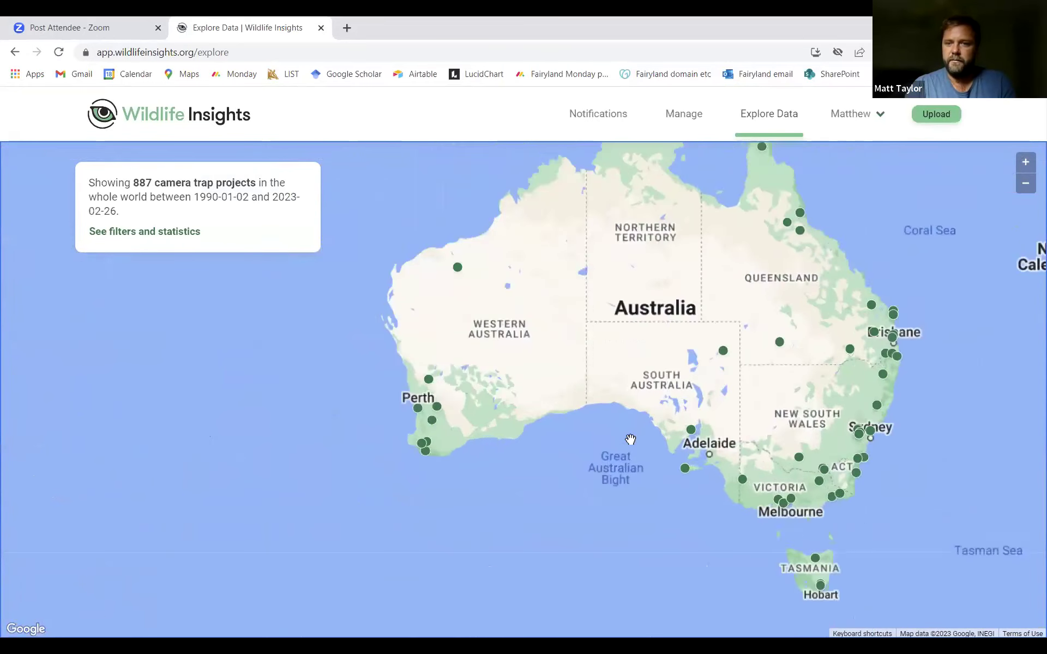
drag(692, 491, 618, 434)
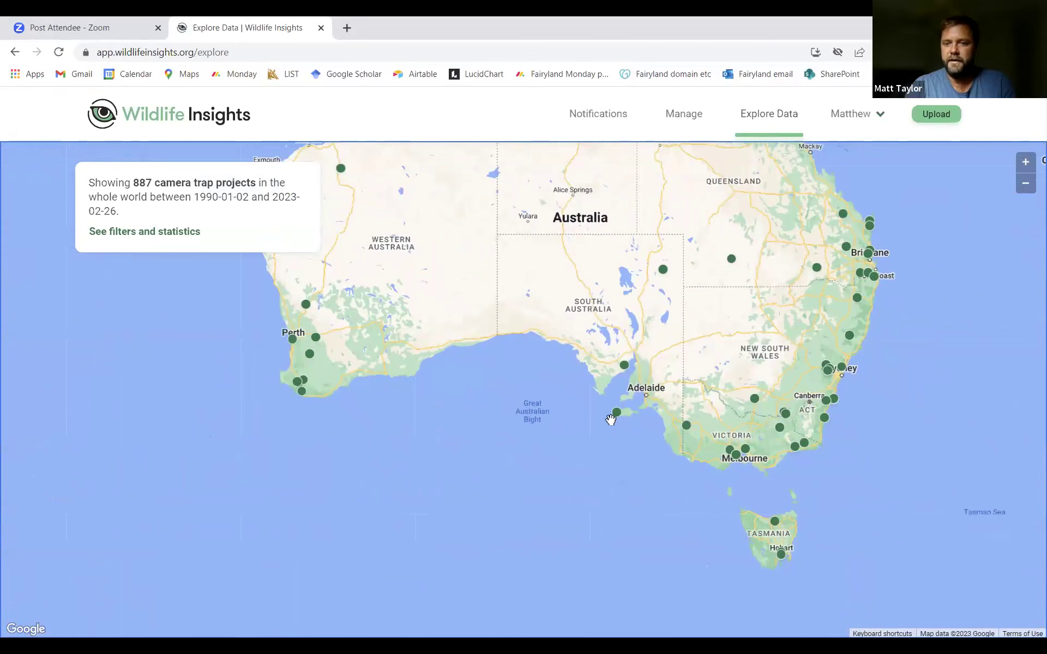
scroll(570, 401, down, 3)
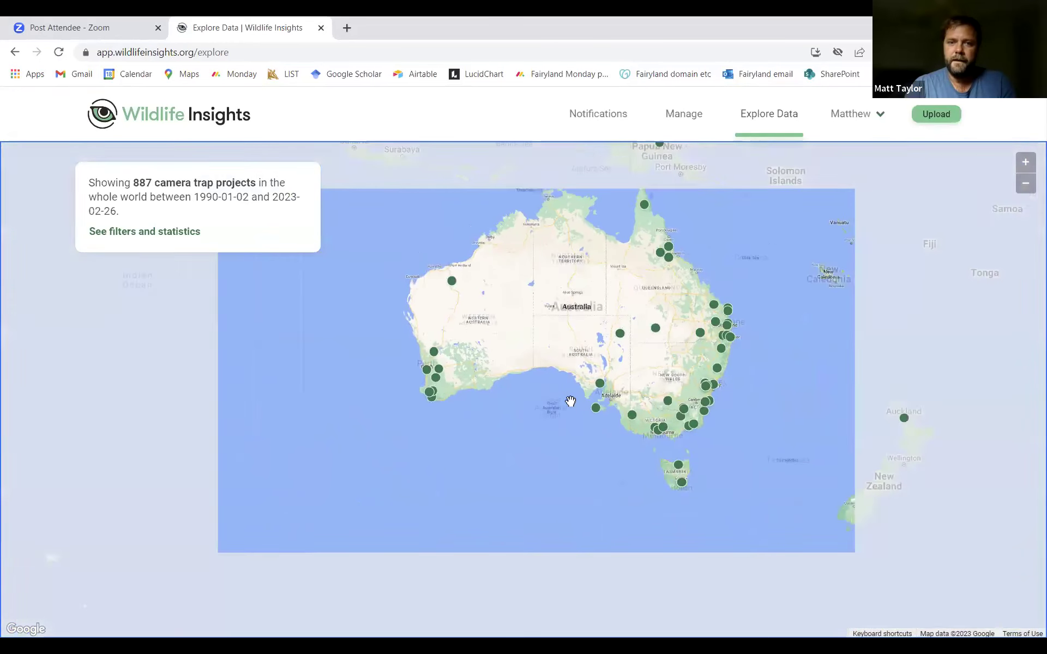
scroll(466, 319, down, 1)
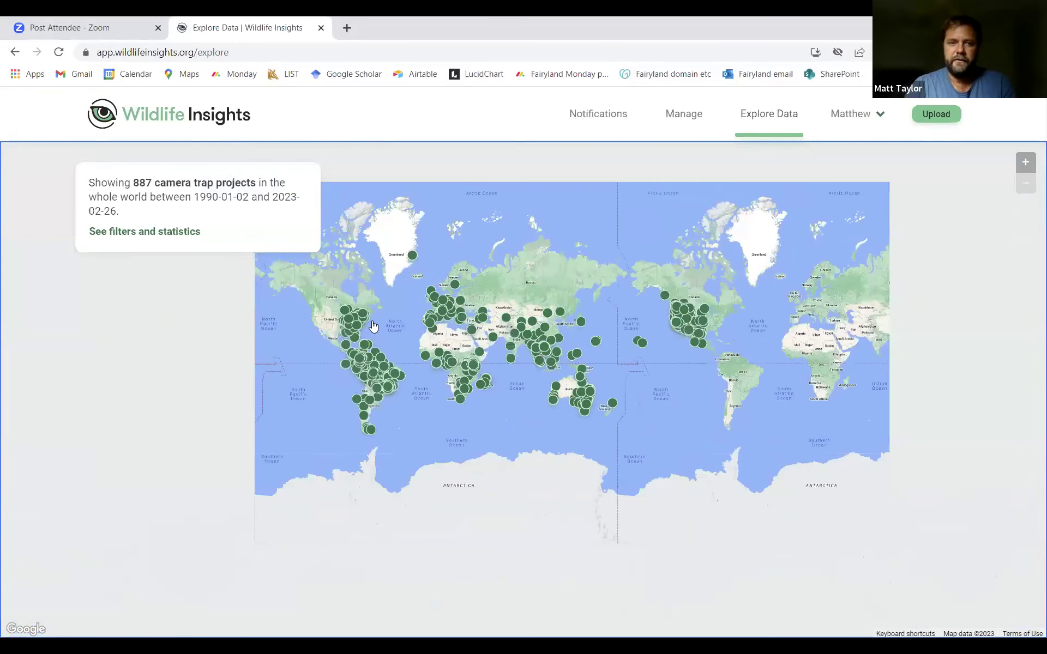
scroll(327, 305, up, 1)
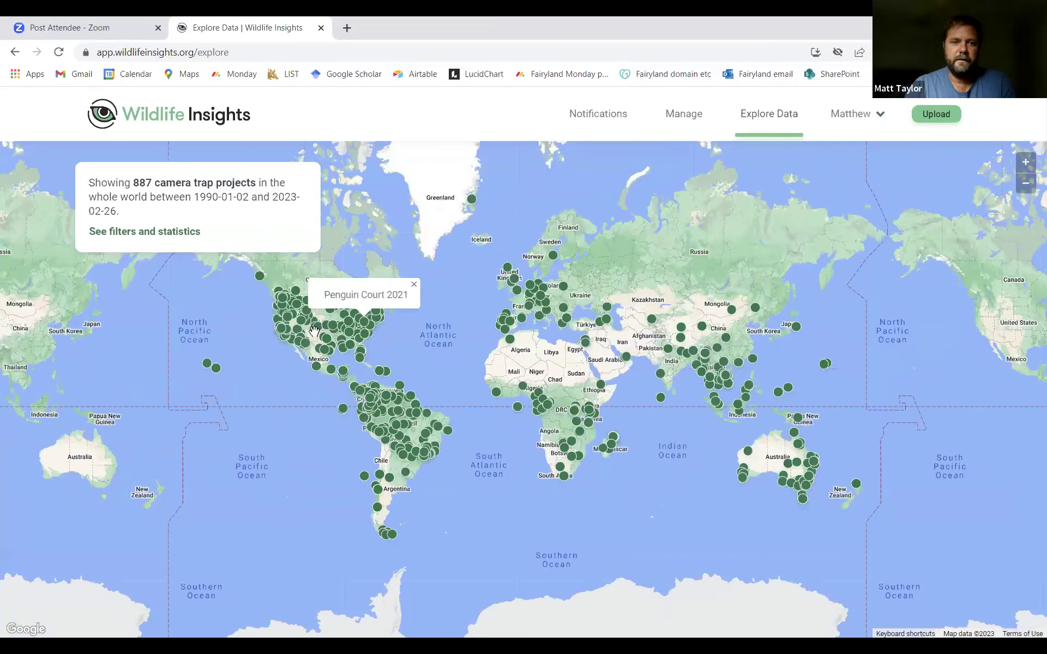
scroll(332, 326, up, 2)
- Pan the map from the Americas across Africa to Australia and New Zealand
drag(372, 332, 600, 456)
drag(714, 451, 692, 430)
drag(845, 510, 652, 349)
mouse_move(848, 543)
mouse_down()
mouse_move(785, 452)
mouse_move(654, 469)
mouse_move(387, 303)
mouse_up()
drag(1009, 502, 758, 369)
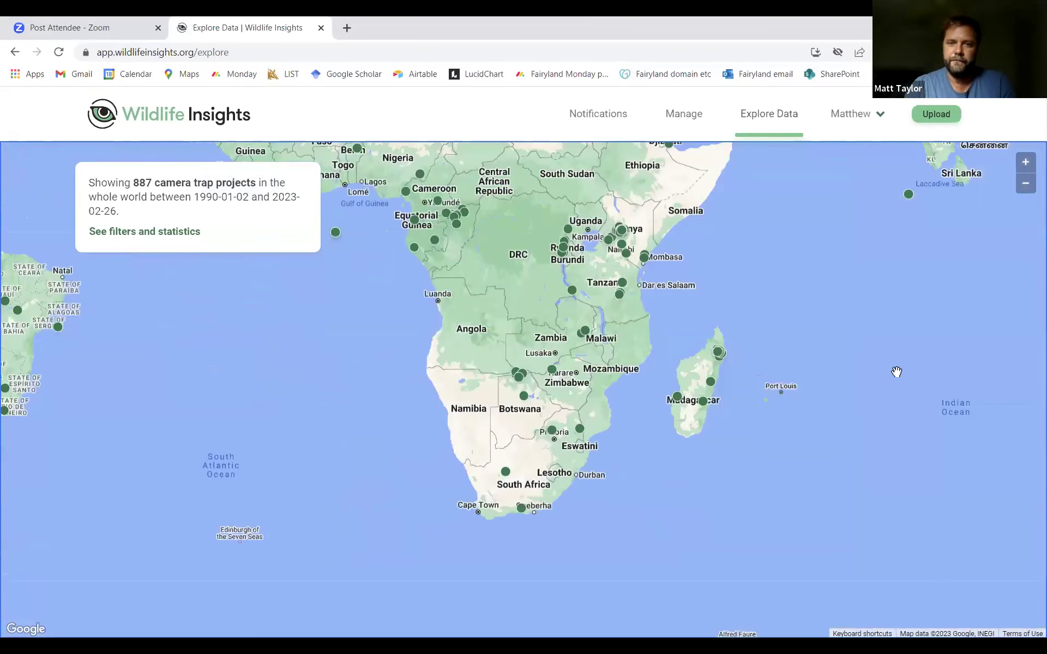
scroll(907, 376, down, 2)
drag(686, 396, 436, 409)
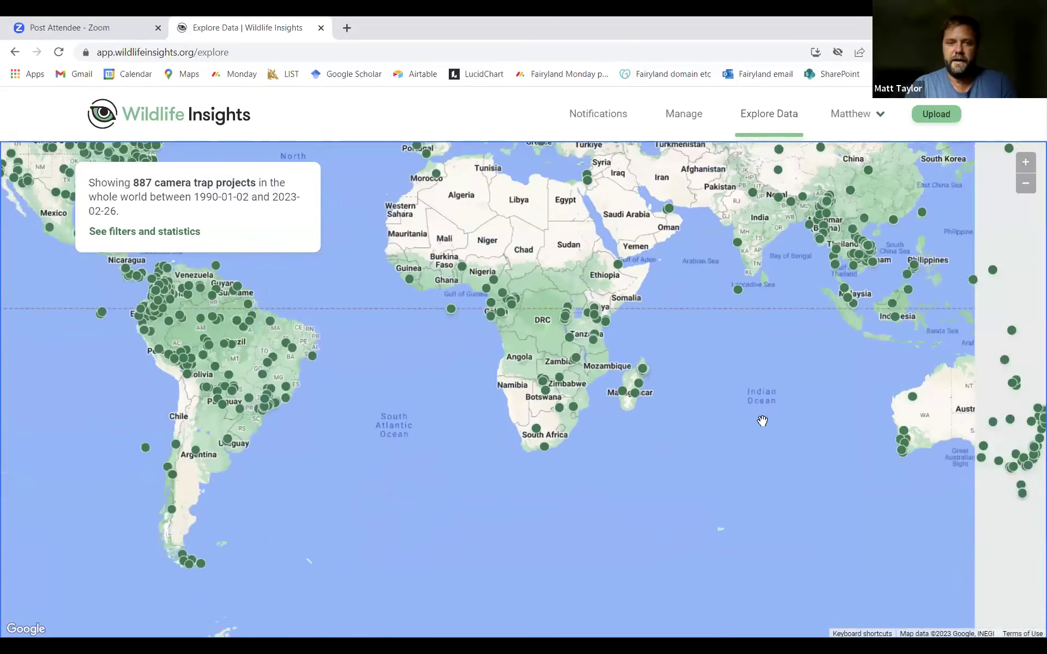
drag(924, 406, 760, 424)
scroll(761, 424, up, 2)
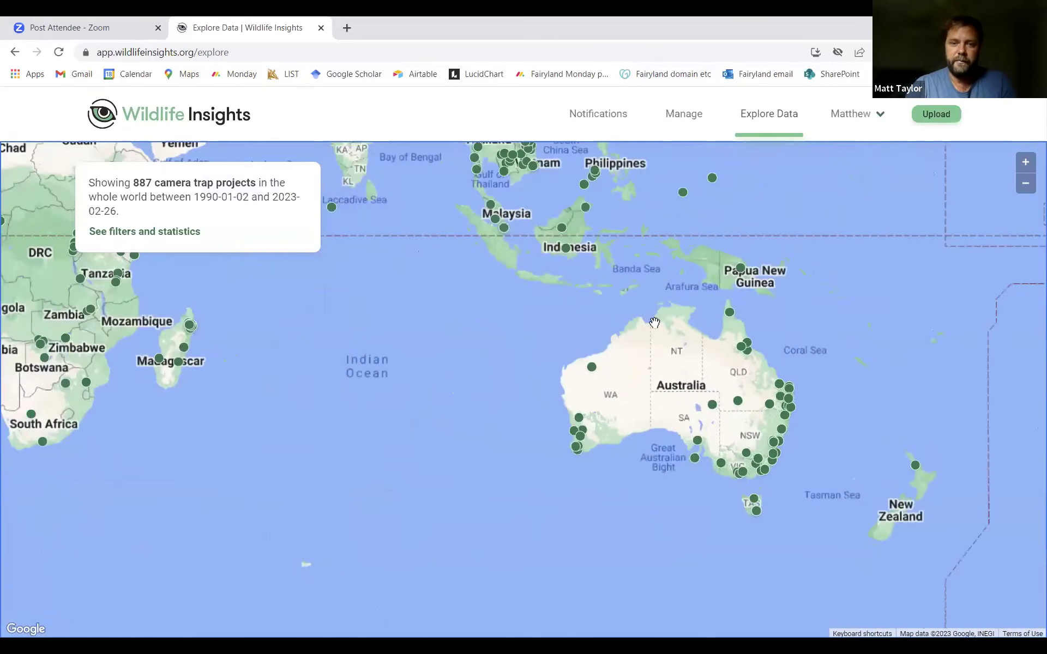
- Close the BM post-fire recovery window and check the Waverly Flora Park marker near Hobart
click(760, 371)
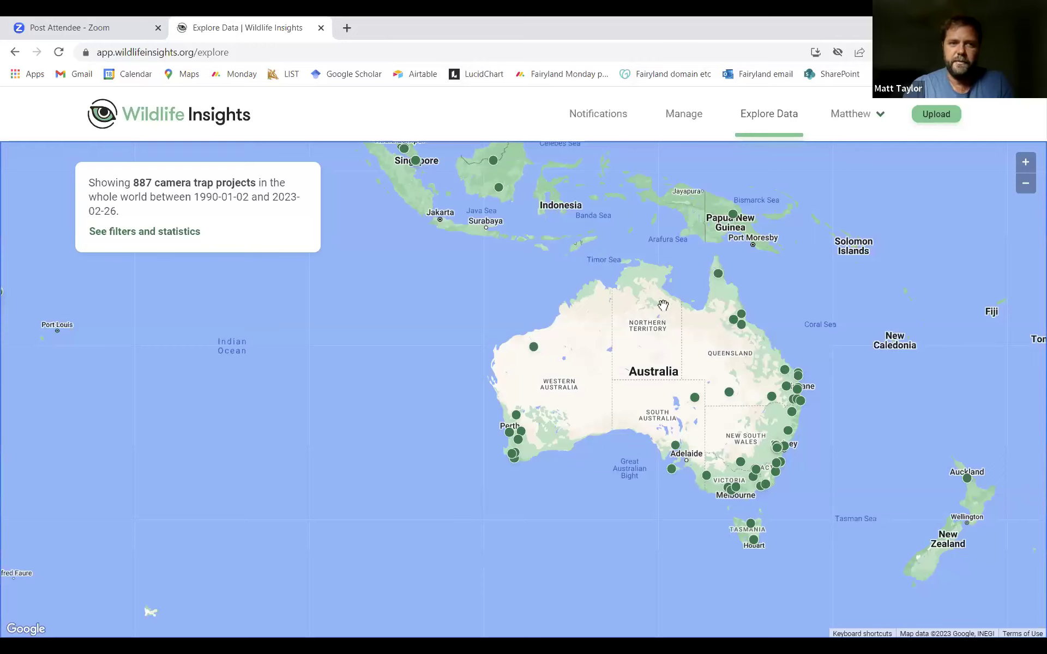
click(751, 524)
click(754, 540)
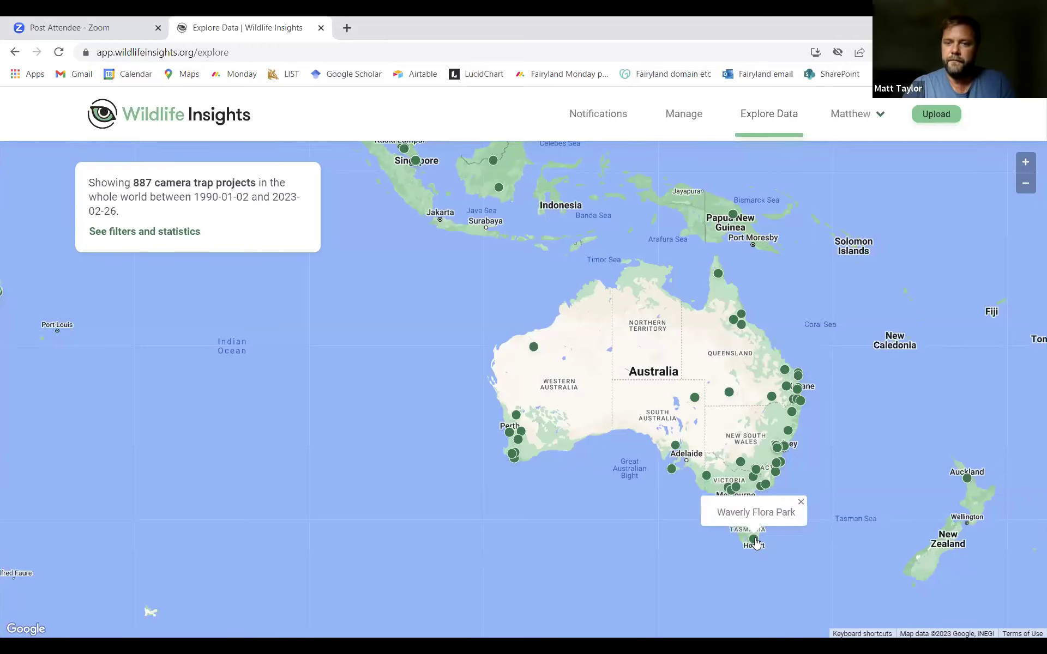
click(755, 541)
scroll(758, 542, up, 5)
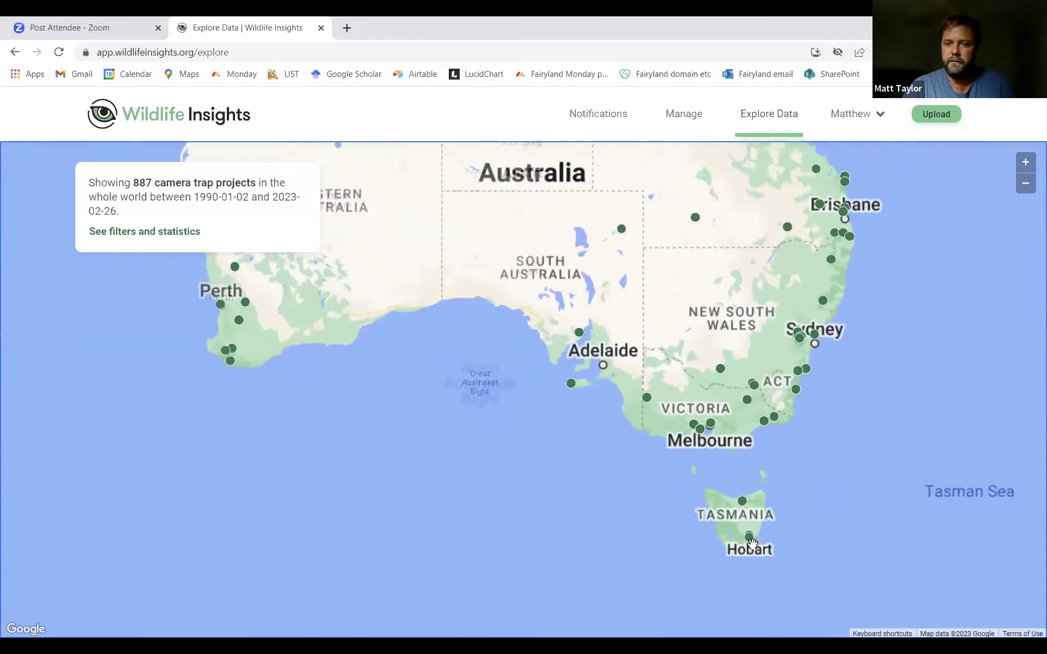
scroll(732, 504, up, 3)
- Locate the Fauna of Tasmania project at Hobart, then go to the Manage page
click(732, 505)
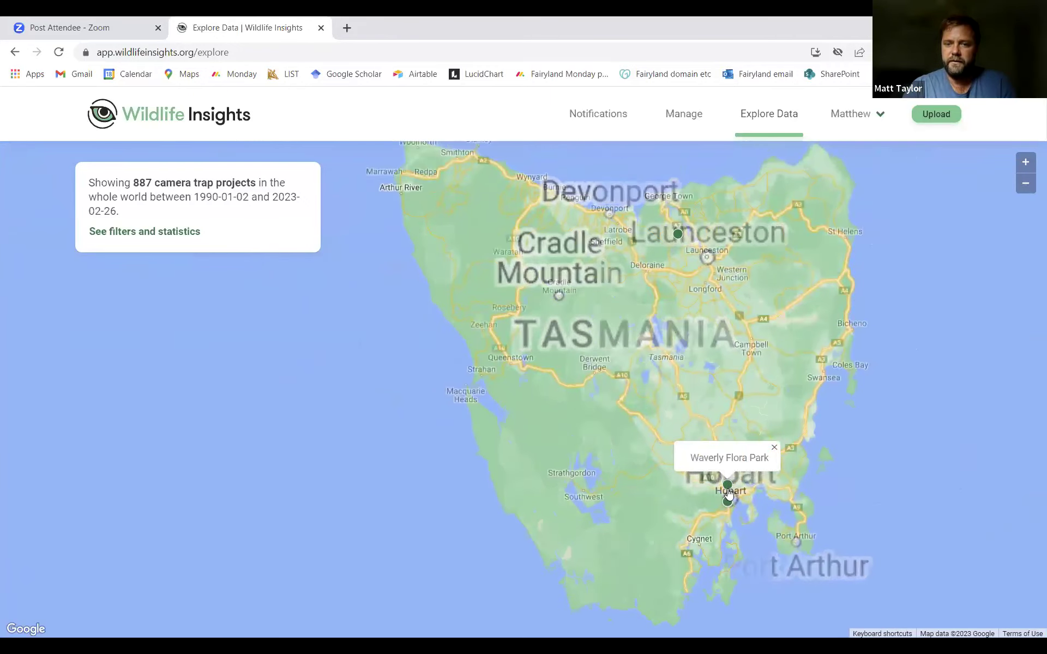
scroll(727, 508, up, 3)
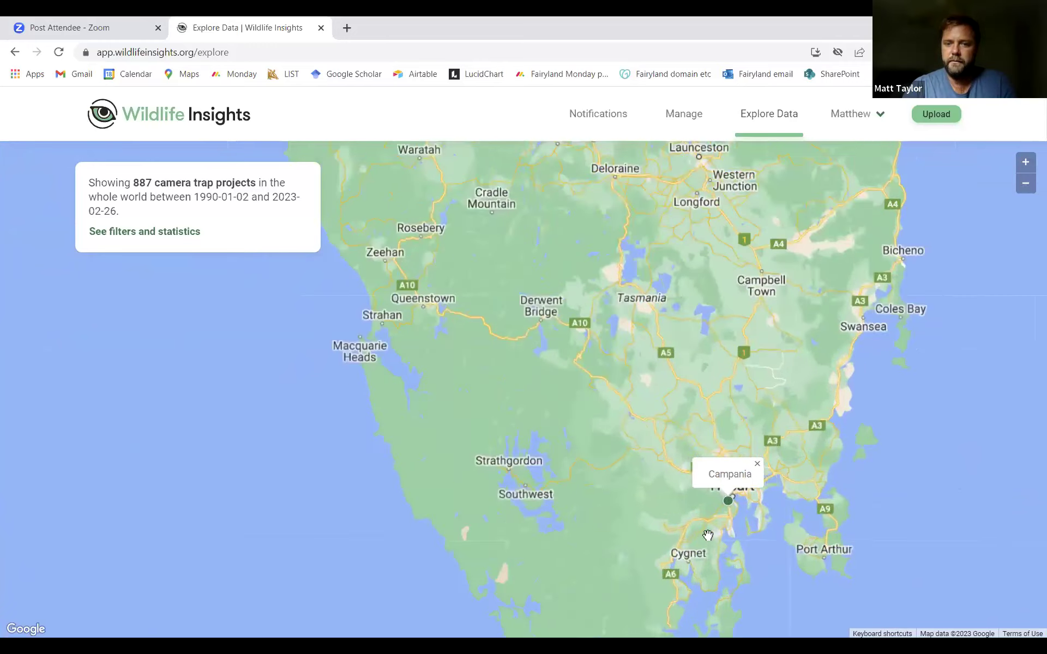
scroll(714, 500, up, 2)
click(713, 495)
scroll(732, 329, down, 2)
scroll(731, 329, down, 3)
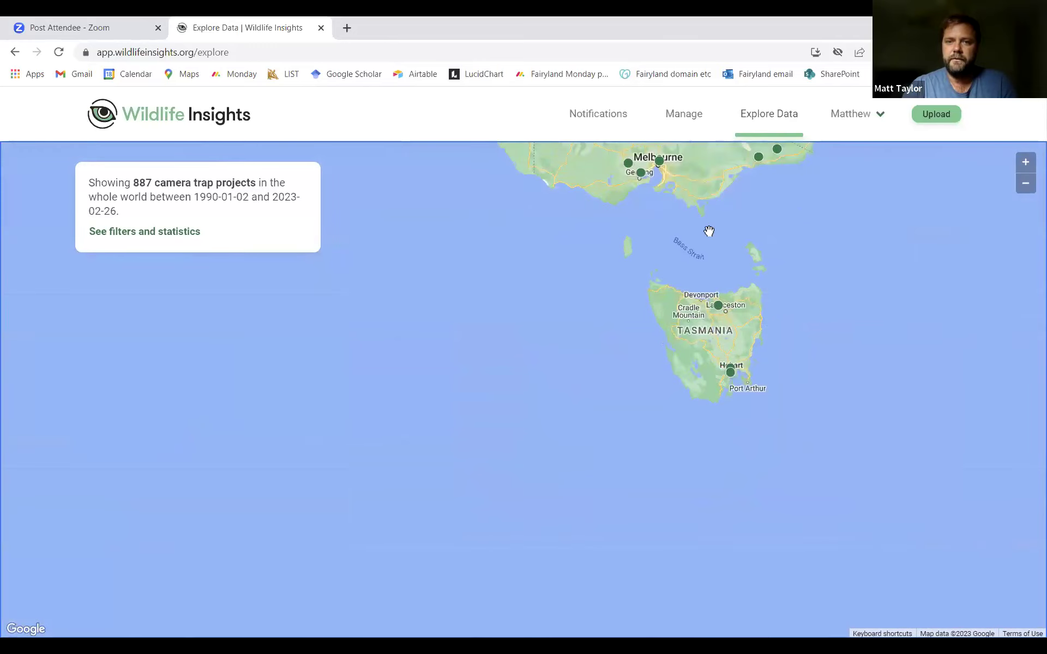
drag(708, 231, 731, 392)
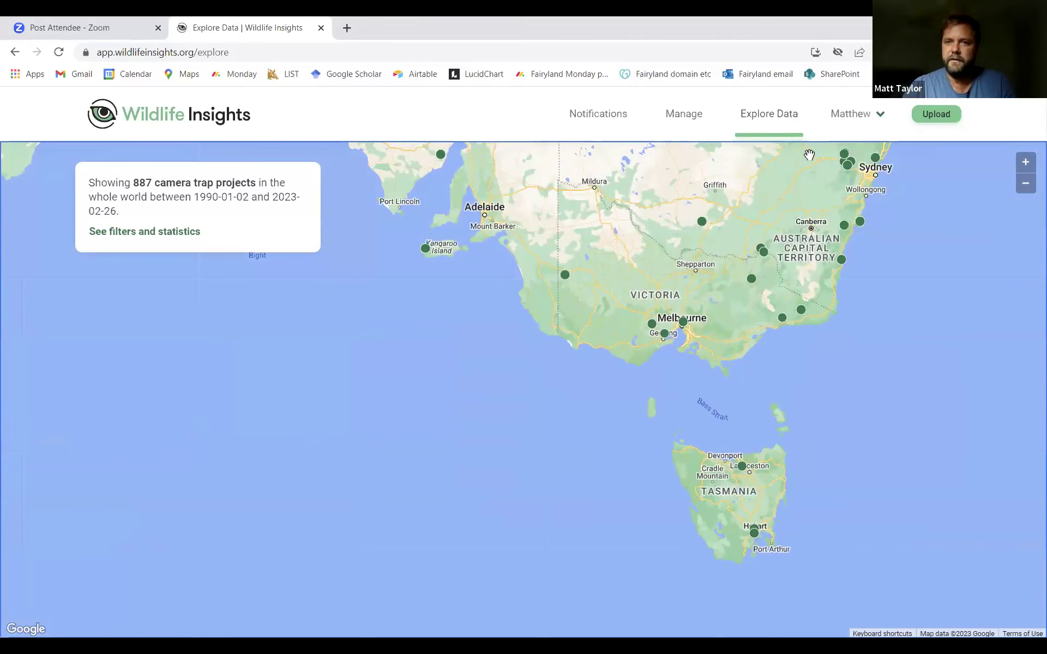
click(685, 120)
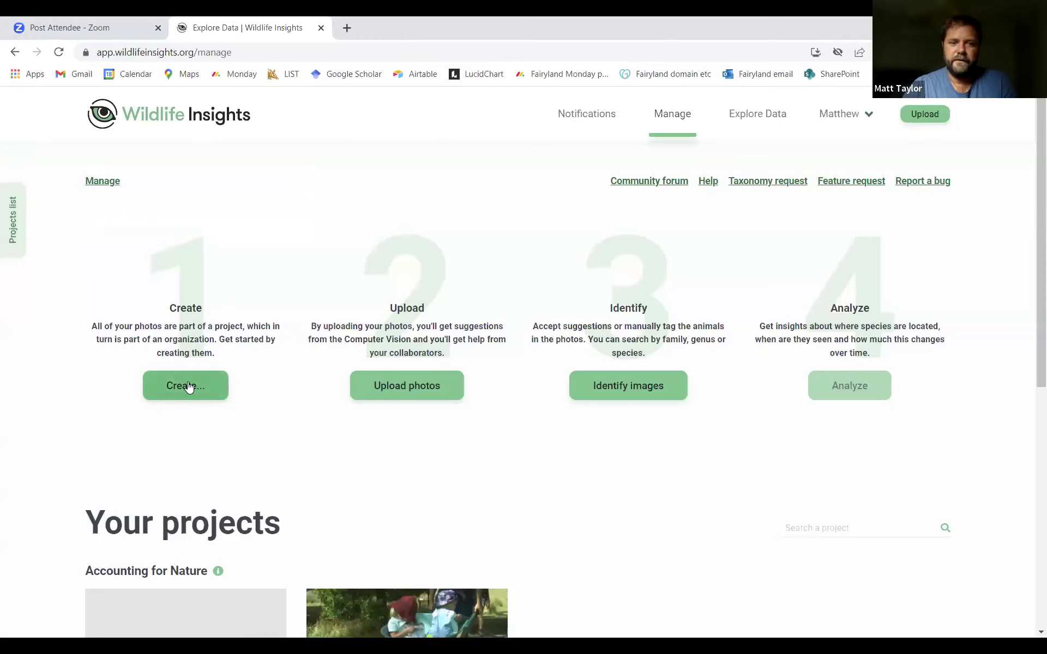
- Preview the Create new-project form, back out to Manage, and dismiss the file-open window
click(188, 386)
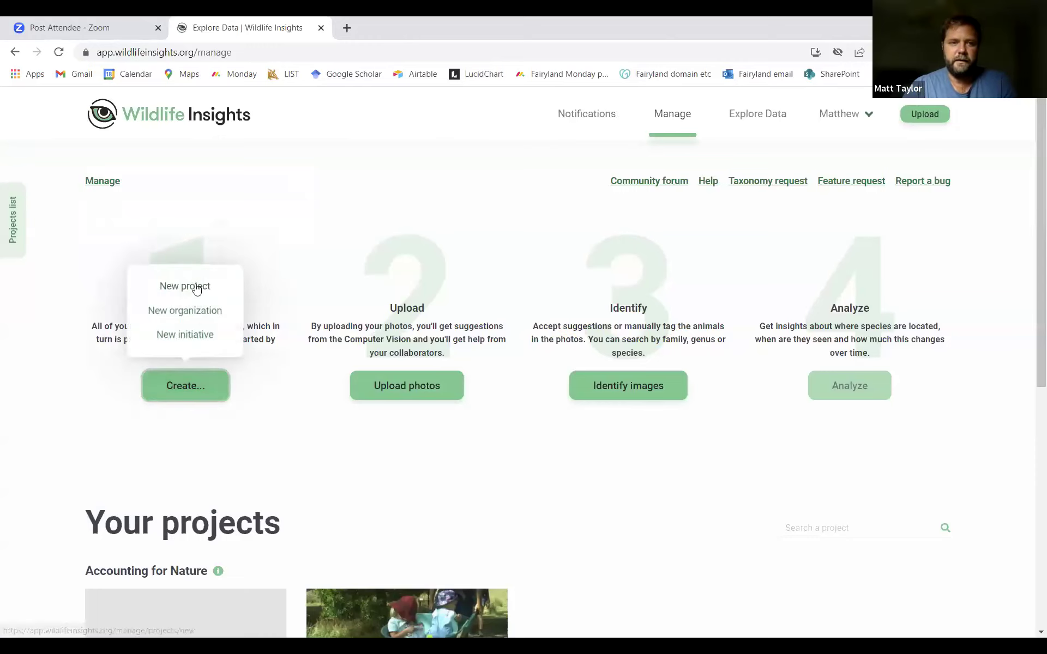
click(188, 290)
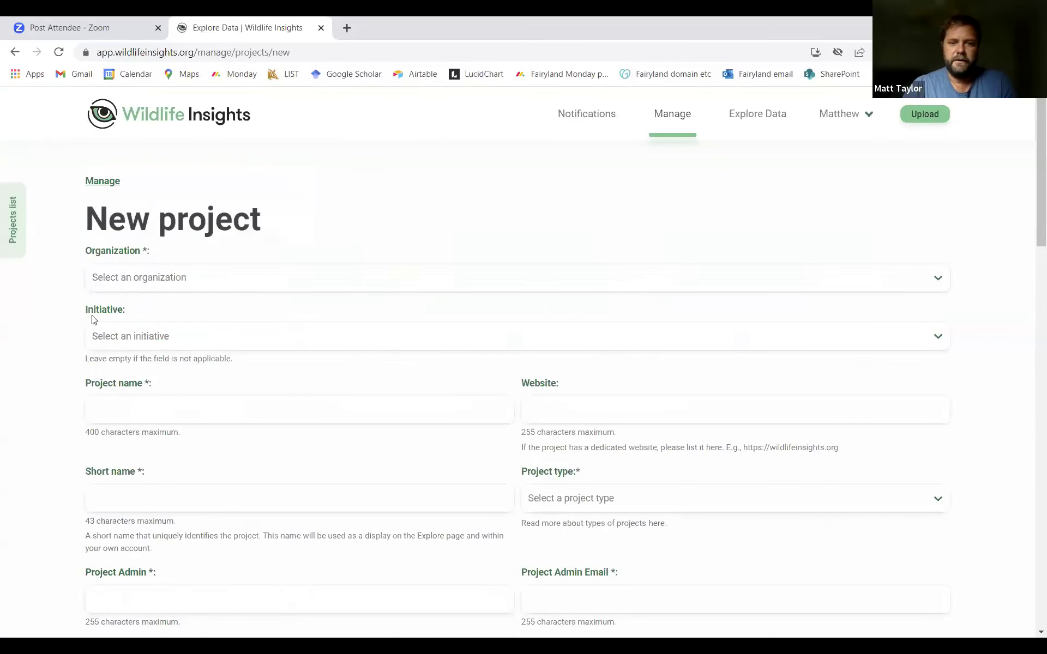
scroll(92, 316, down, 5)
scroll(92, 316, down, 10)
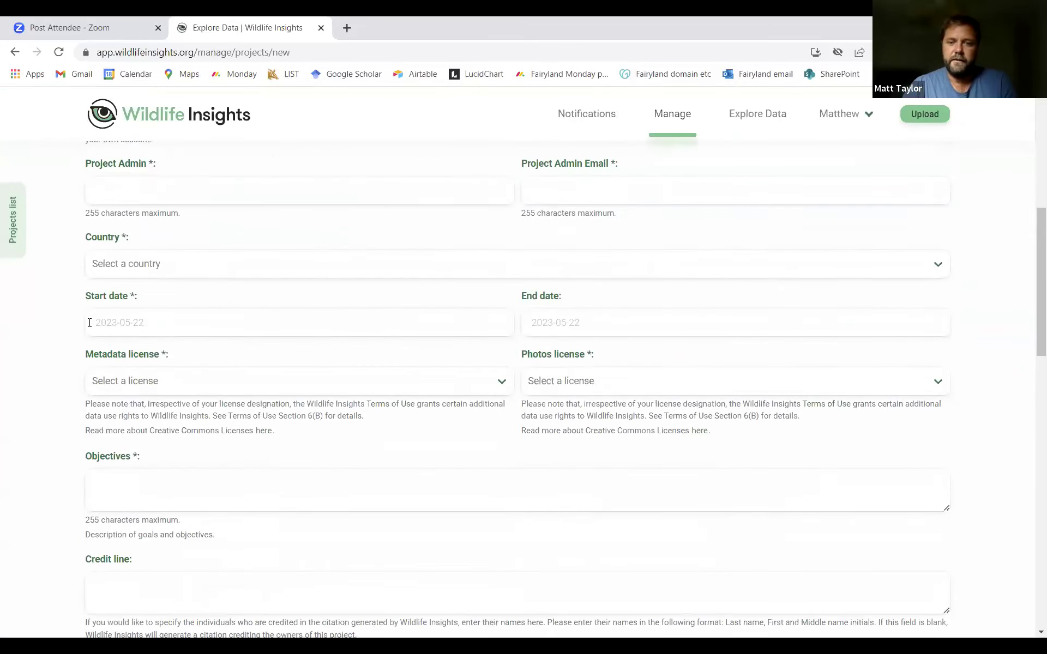
scroll(88, 336, down, 1)
scroll(86, 338, up, 12)
scroll(85, 341, up, 3)
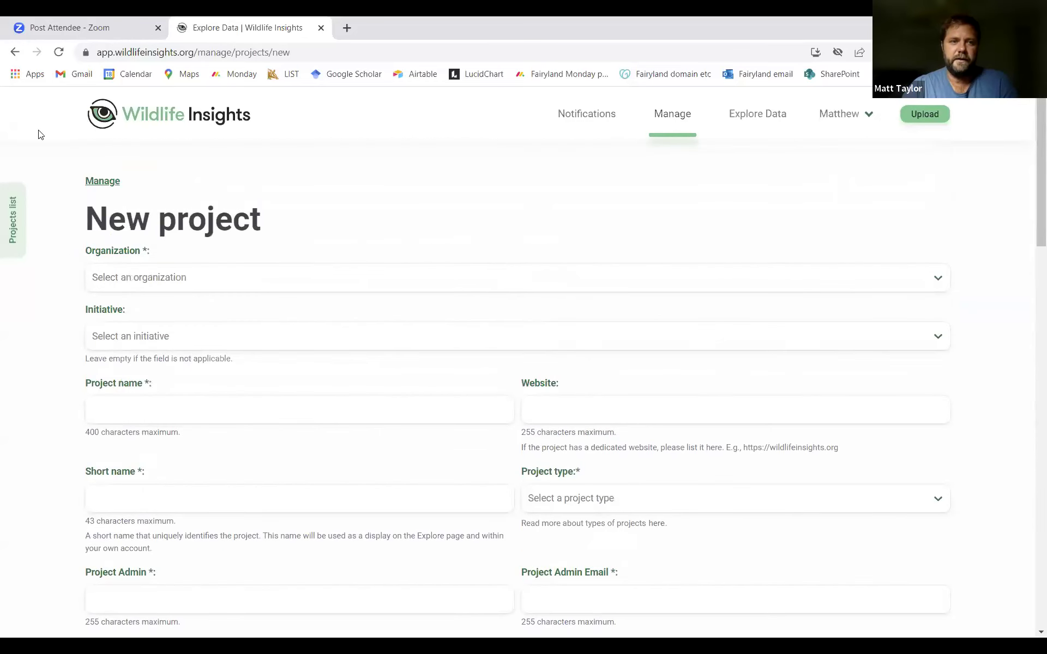
click(13, 53)
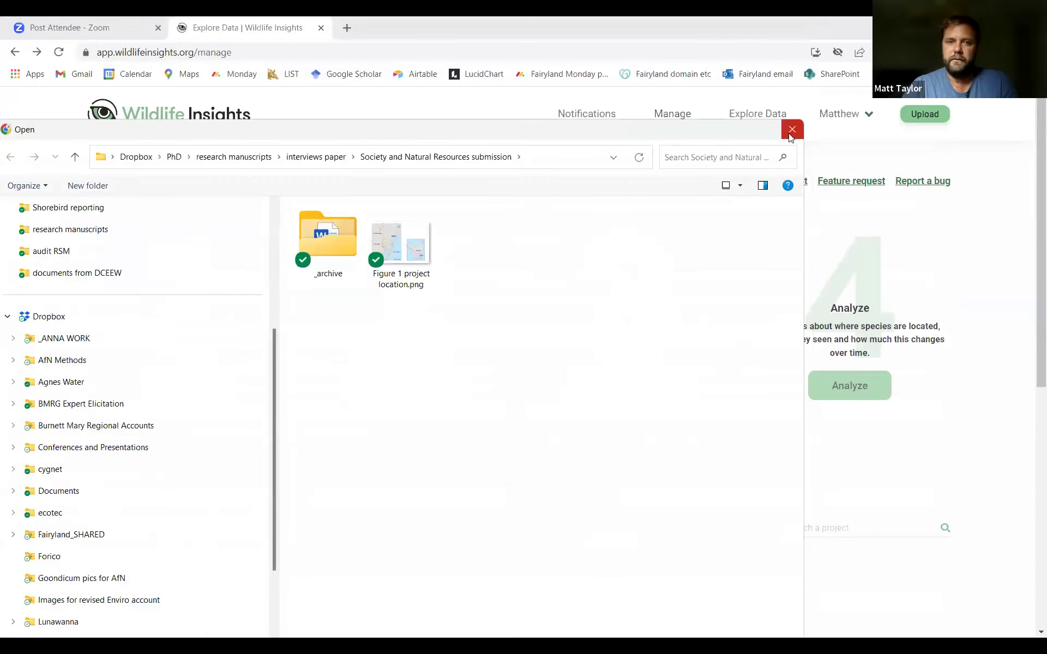
key(Escape)
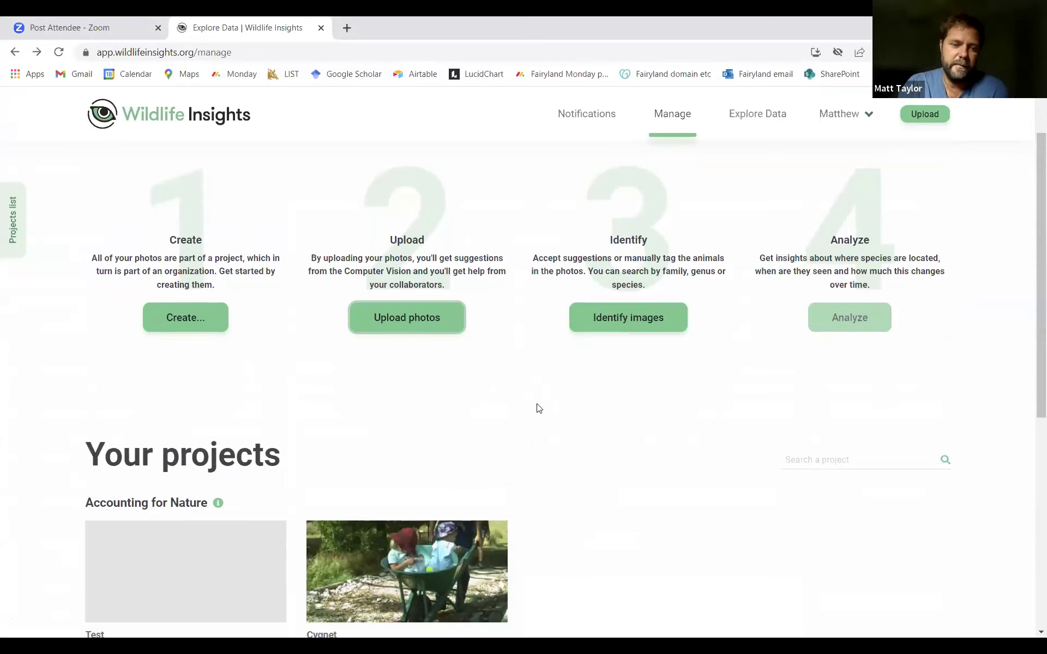
- Open the Quoin 22-23 project from the projects list
scroll(538, 409, down, 2)
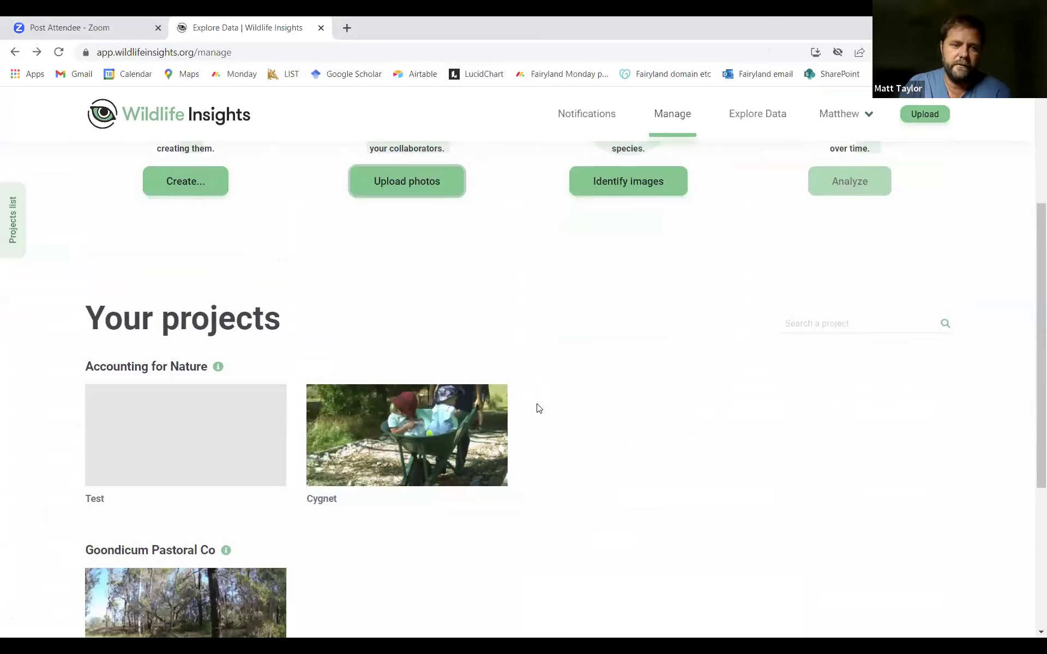
scroll(517, 426, down, 2)
scroll(463, 452, down, 2)
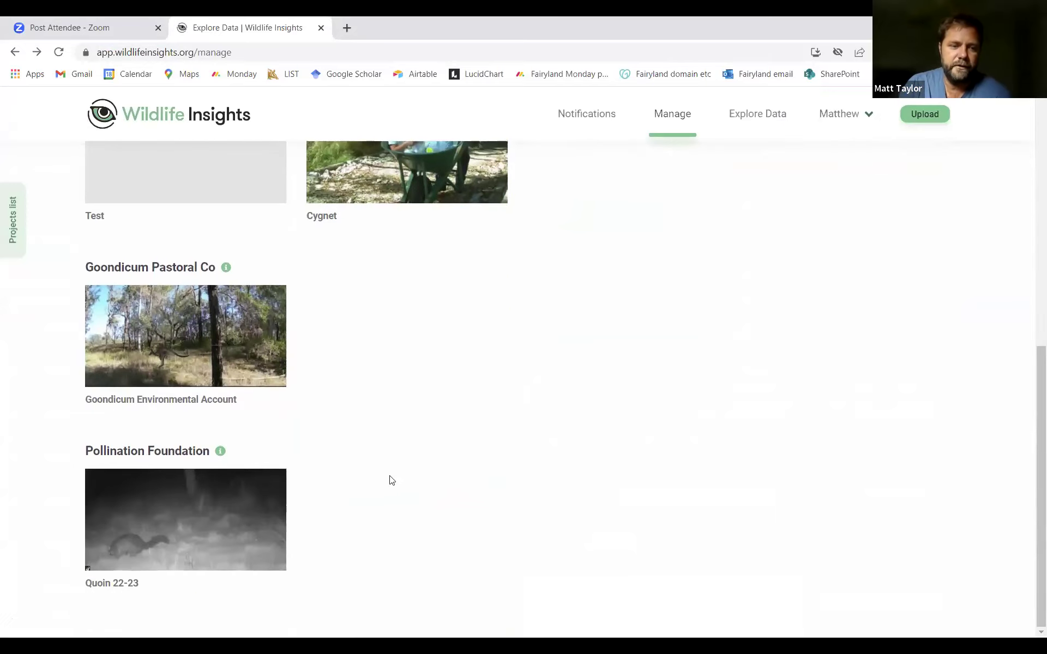
click(218, 516)
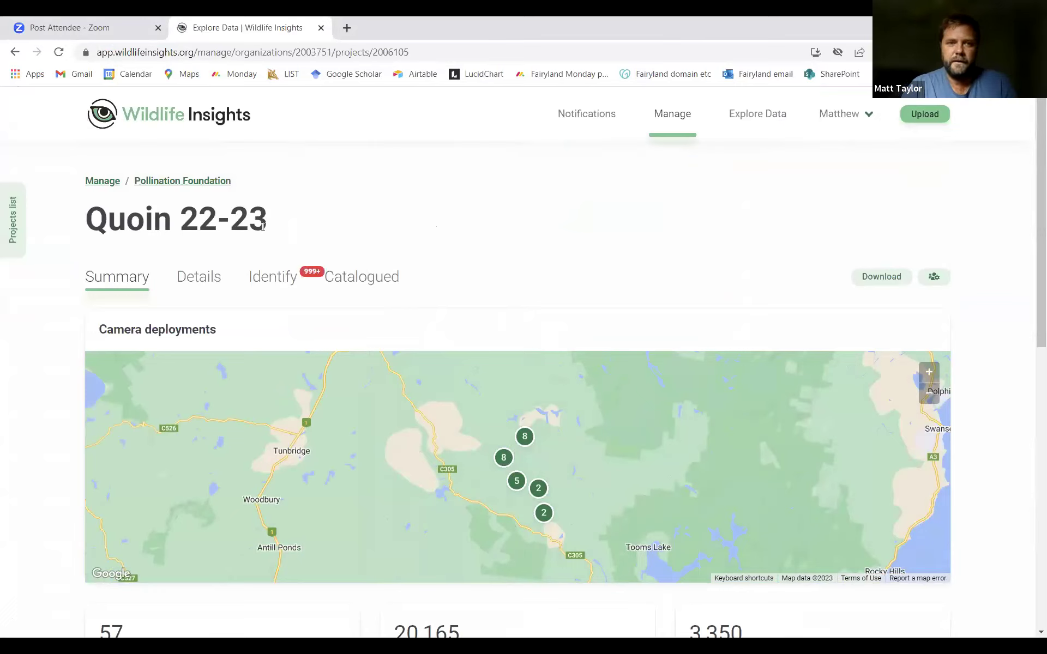
- Show Quoin 22-23's images awaiting identification and open night sequence Q053 22-23
click(279, 280)
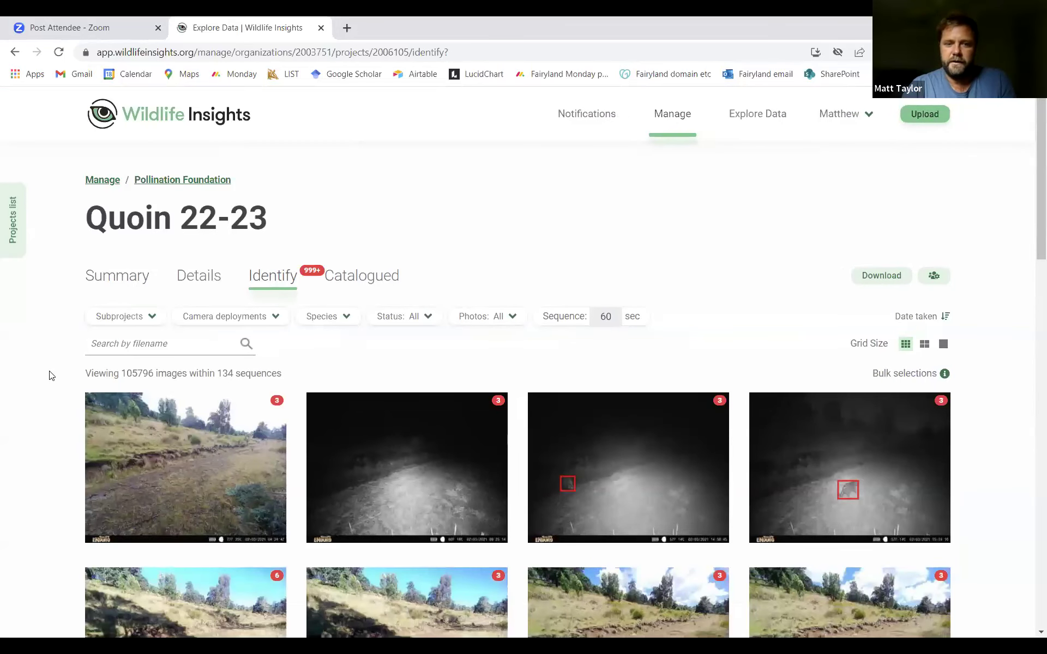
scroll(52, 359, down, 3)
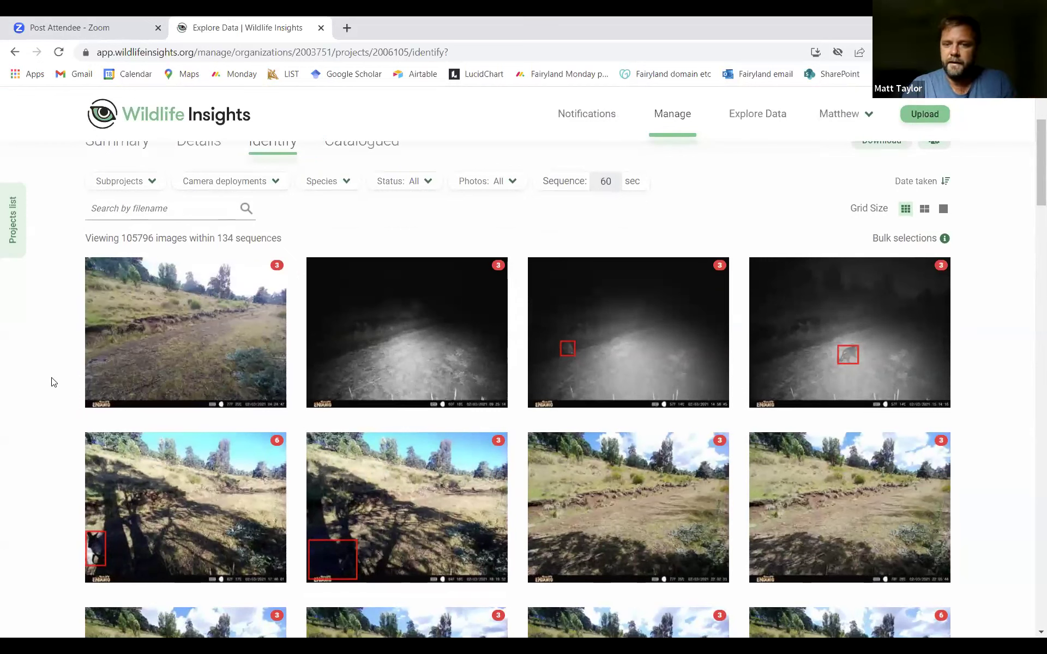
scroll(52, 388, down, 1)
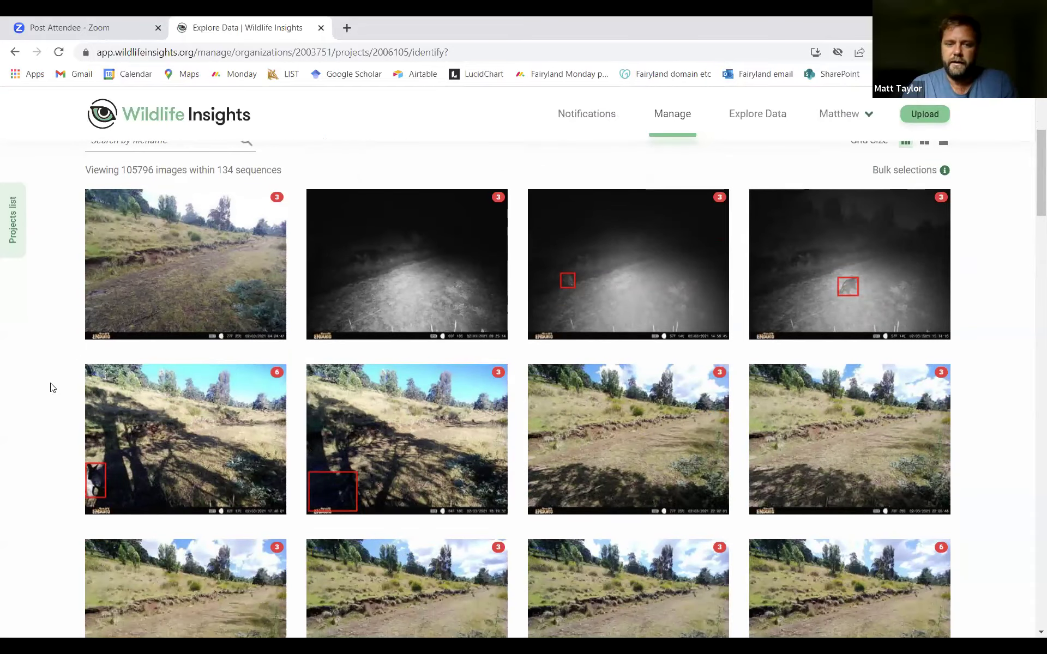
scroll(52, 388, down, 1)
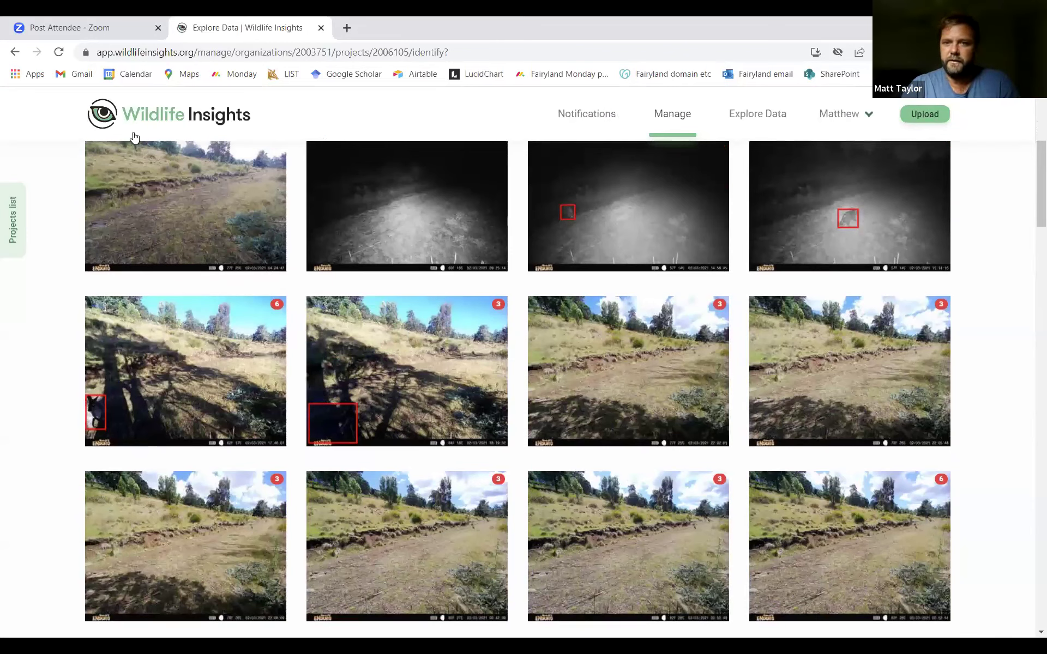
click(943, 230)
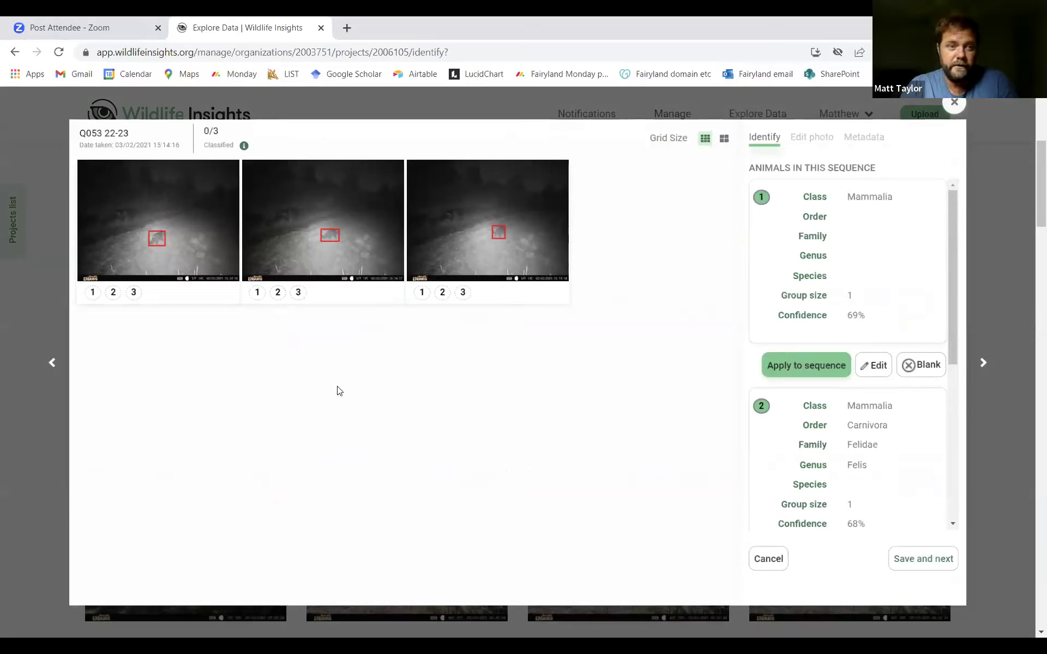
- Enlarge the first Q053 photo, review the Mammalia and Felis suggestions, and edit animal 1
click(165, 239)
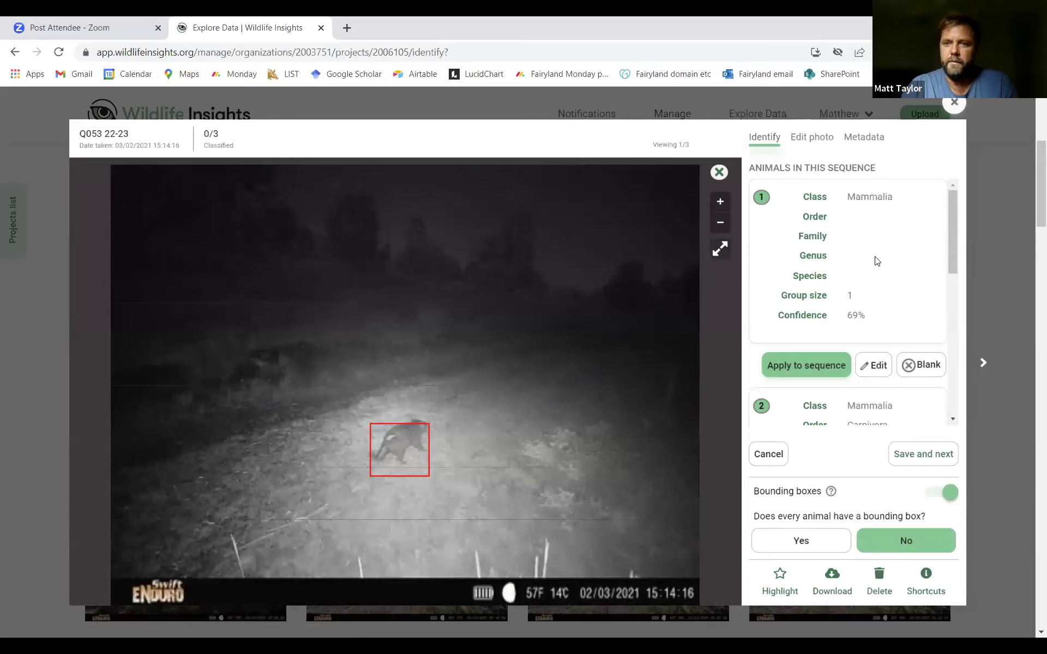
scroll(888, 263, down, 1)
scroll(888, 264, up, 1)
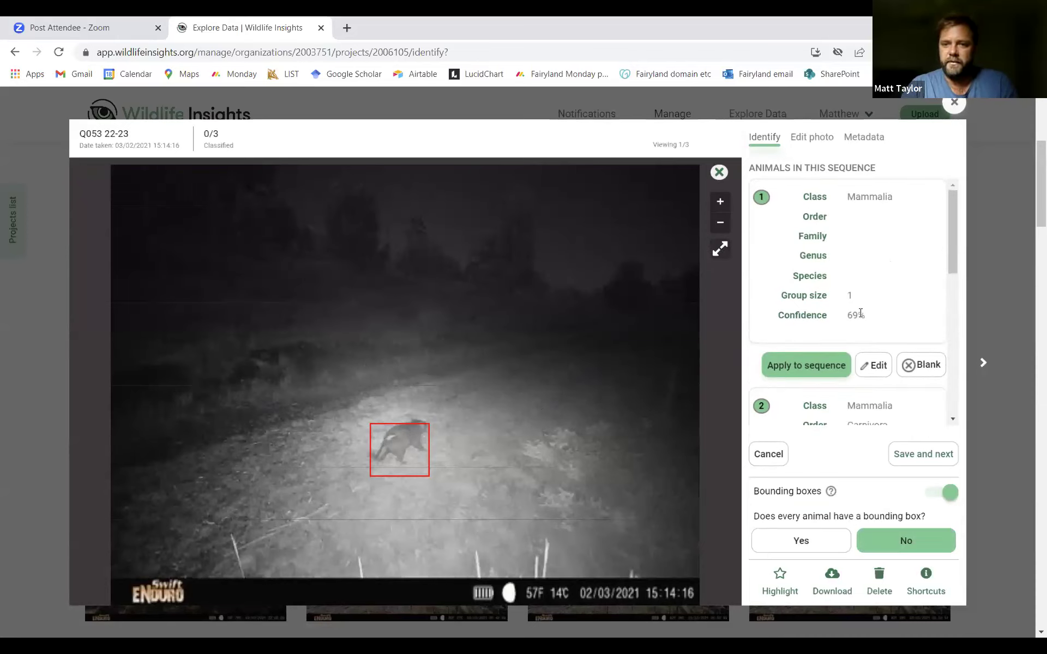
scroll(876, 281, down, 3)
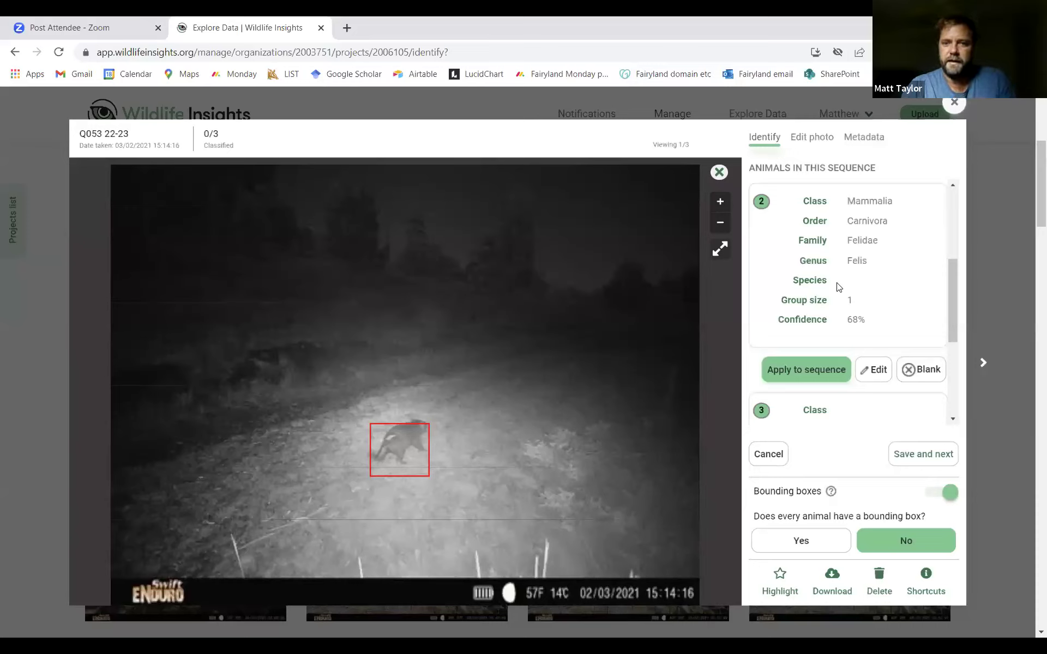
scroll(844, 287, up, 4)
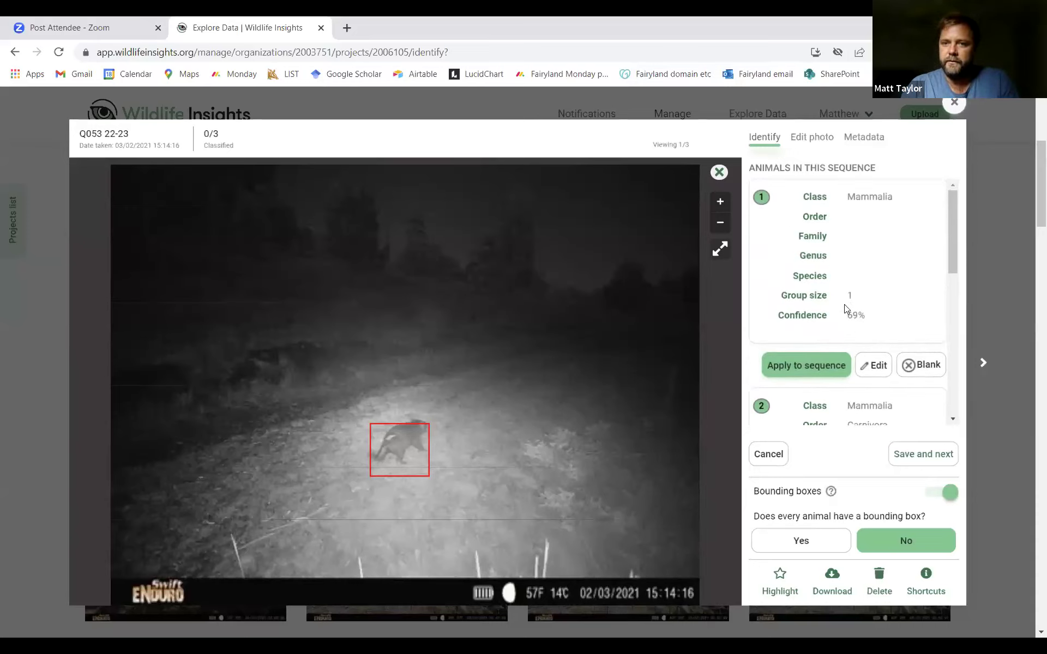
click(870, 367)
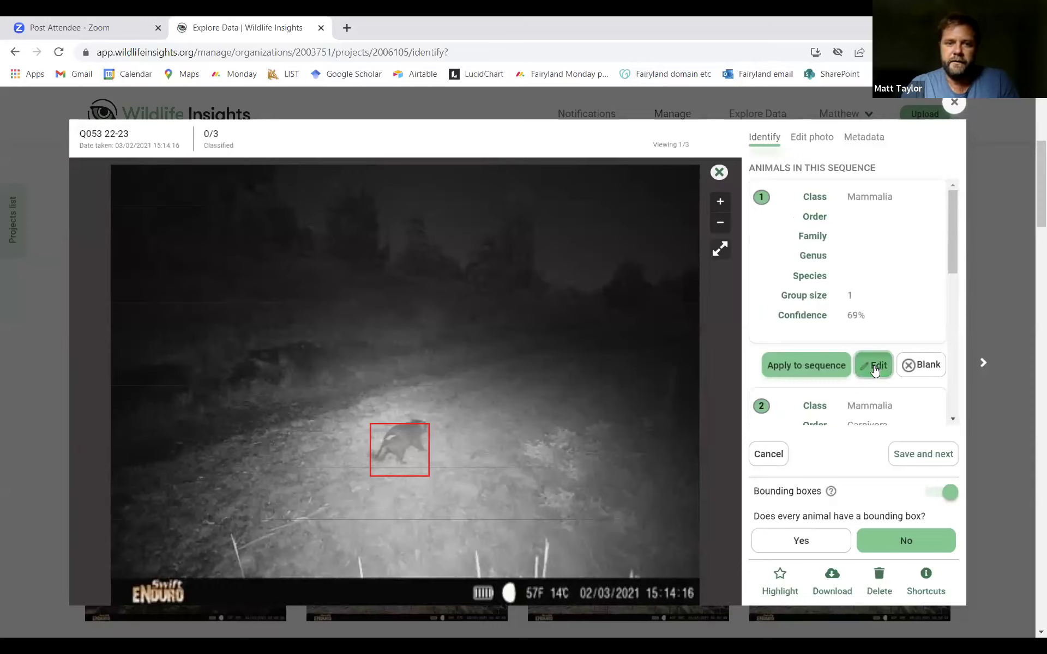
- Search 'tasma', choose Tasmanian devil (Sarcophilus harrisii) for animal 1, and save the changes
click(848, 206)
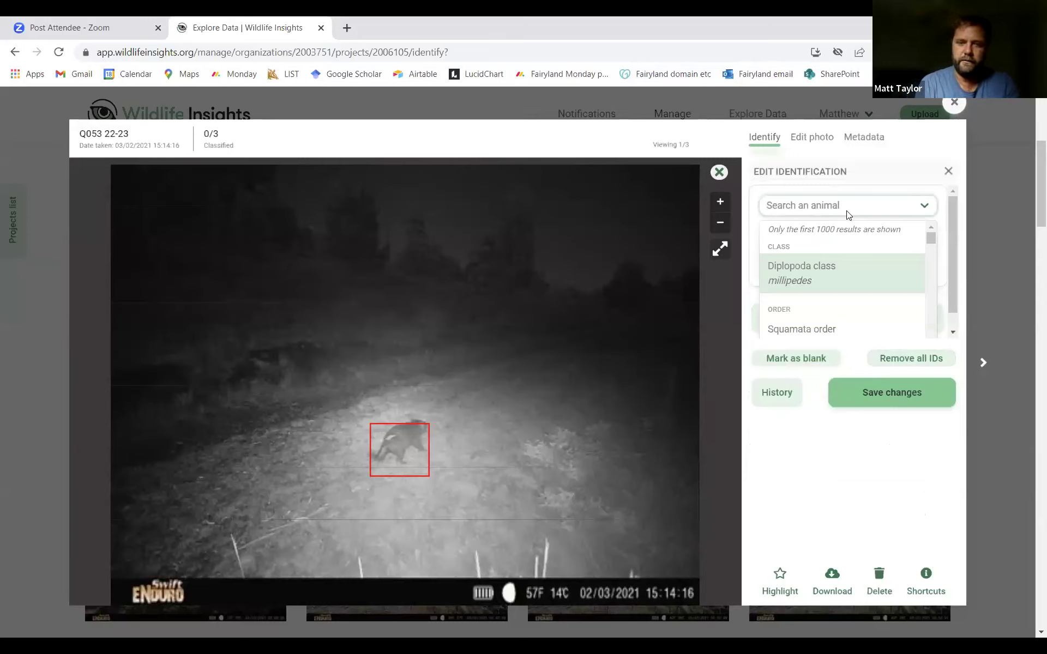
text(tasmanian de)
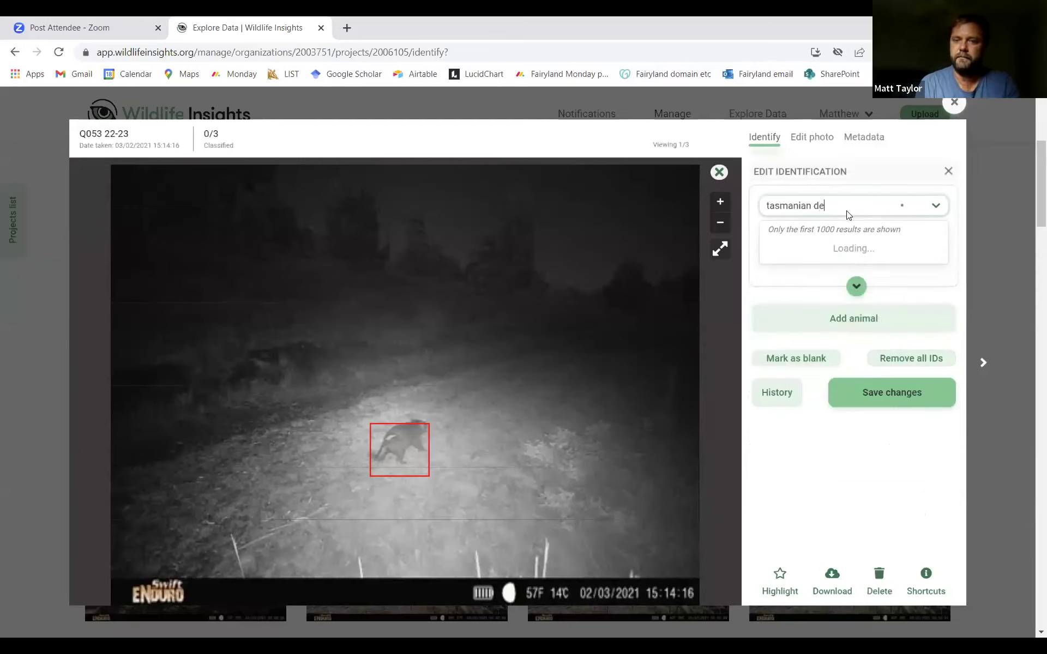
click(829, 272)
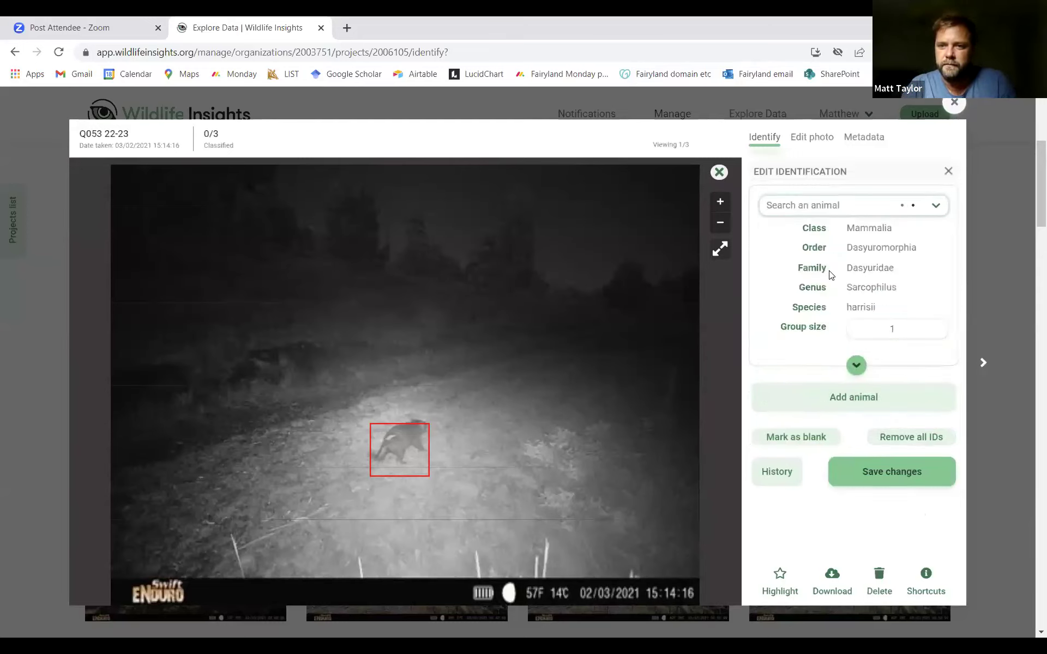
click(861, 402)
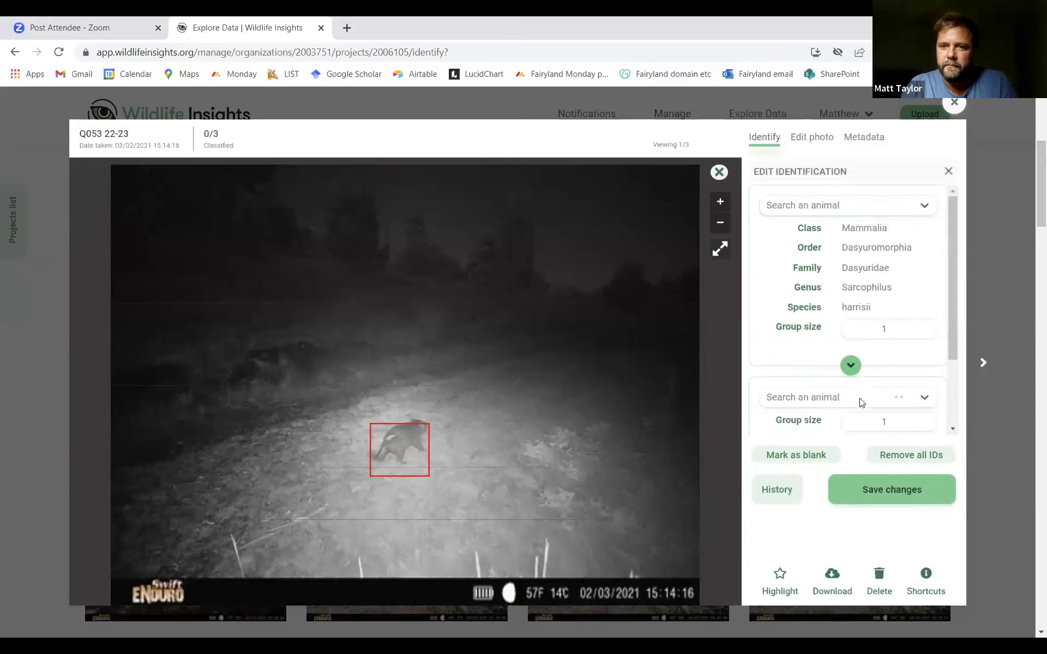
click(888, 488)
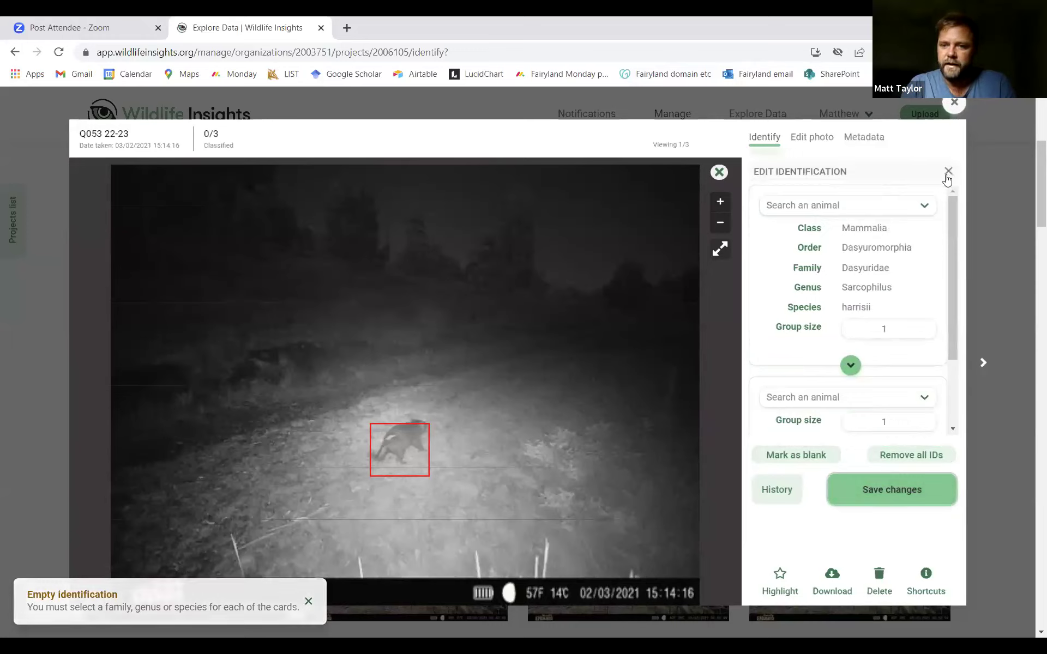
- Close the sequence viewer to return to the Quoin 22-23 Identify grid
click(954, 103)
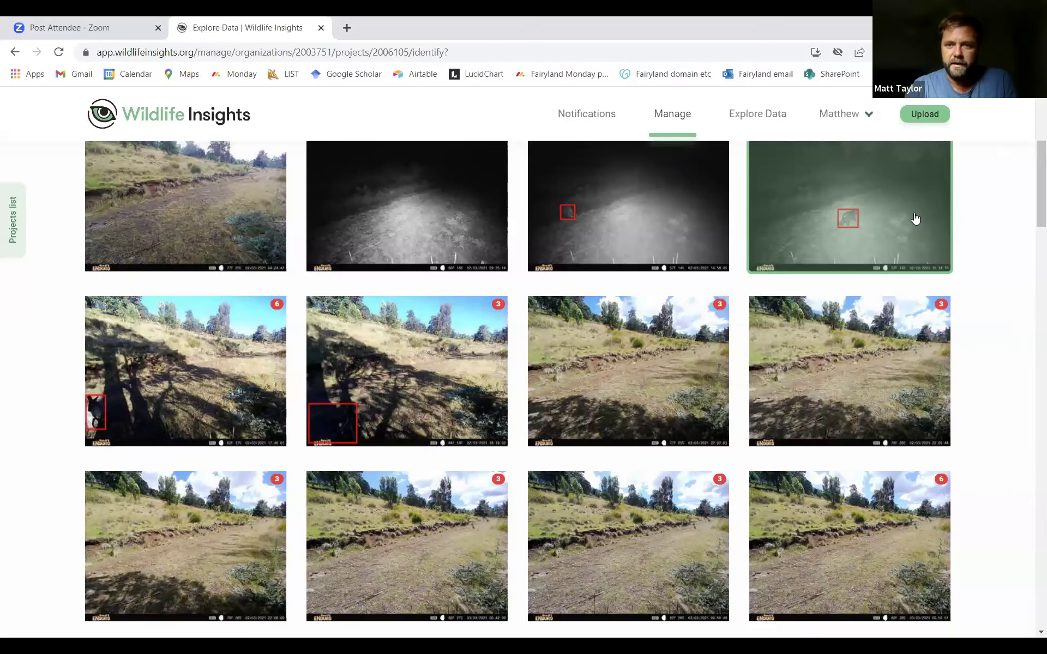
scroll(894, 220, up, 1)
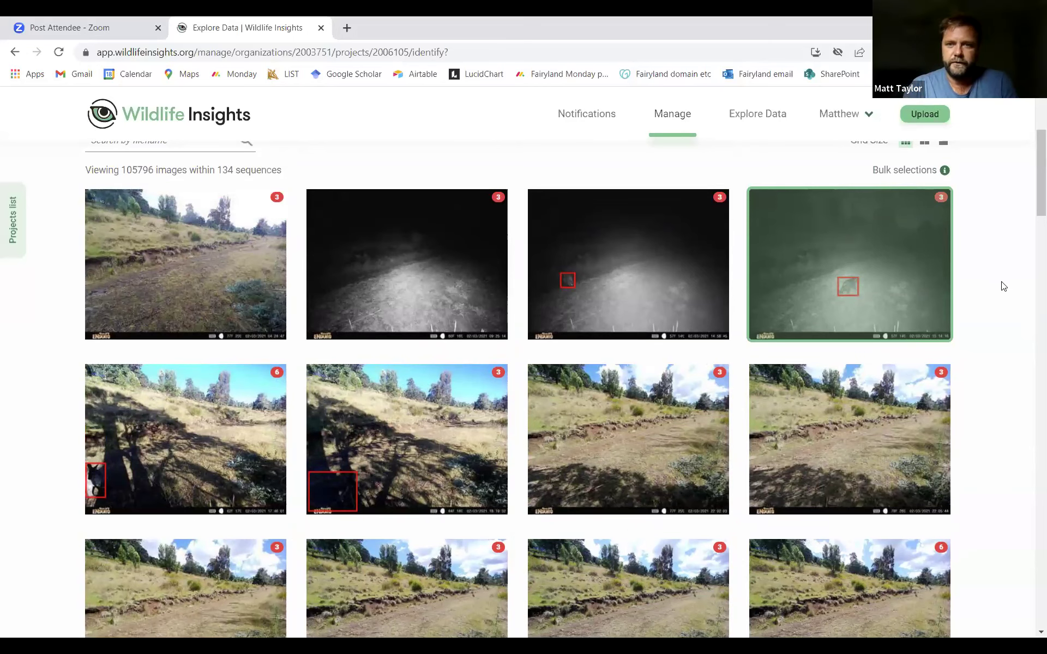
scroll(1006, 286, up, 3)
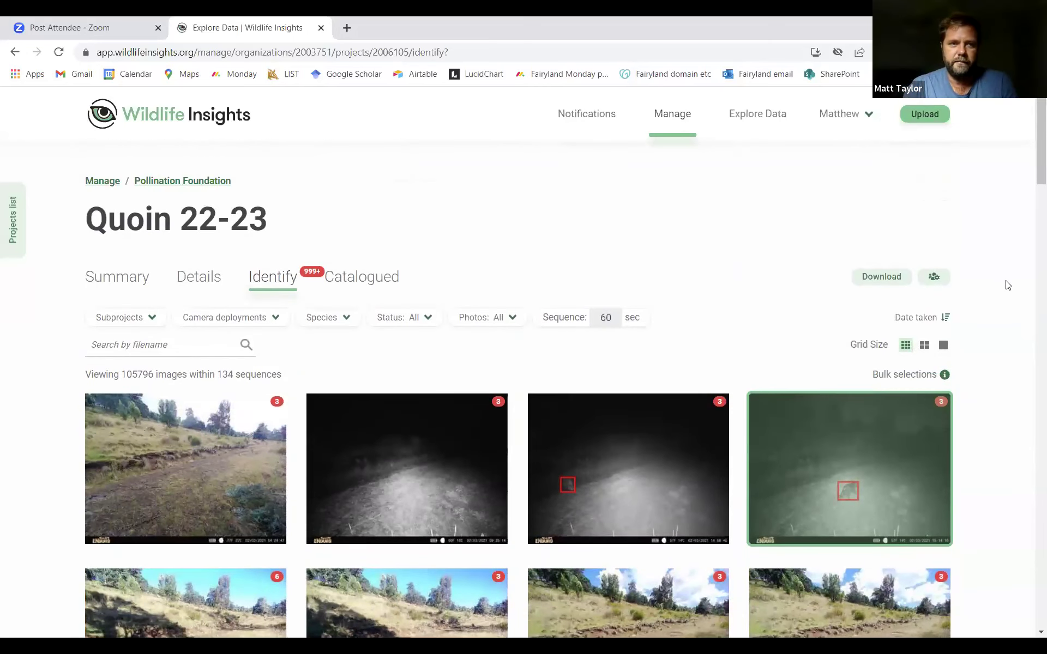